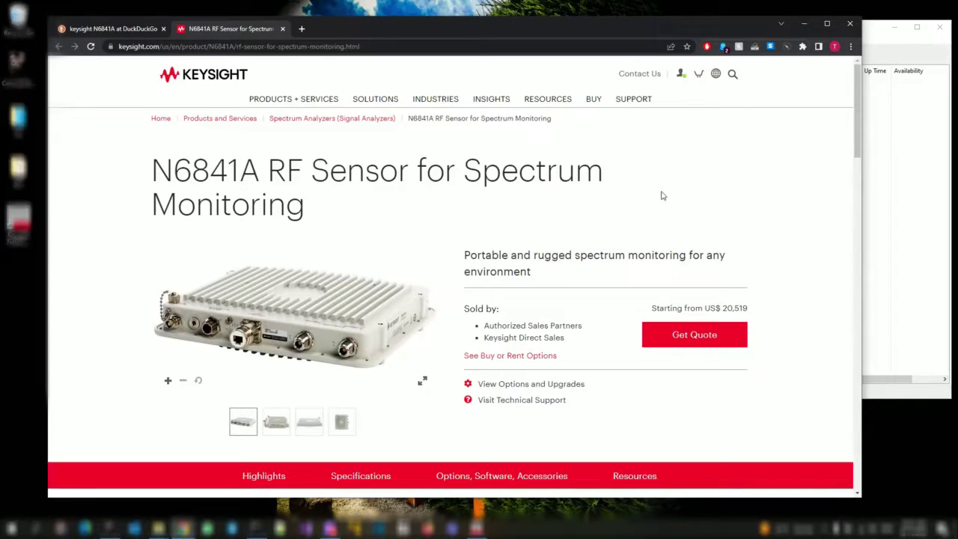
# Look up the related software among the options for the N6841A RF Sensor on its Keysight product page
pyautogui.click(914, 181)
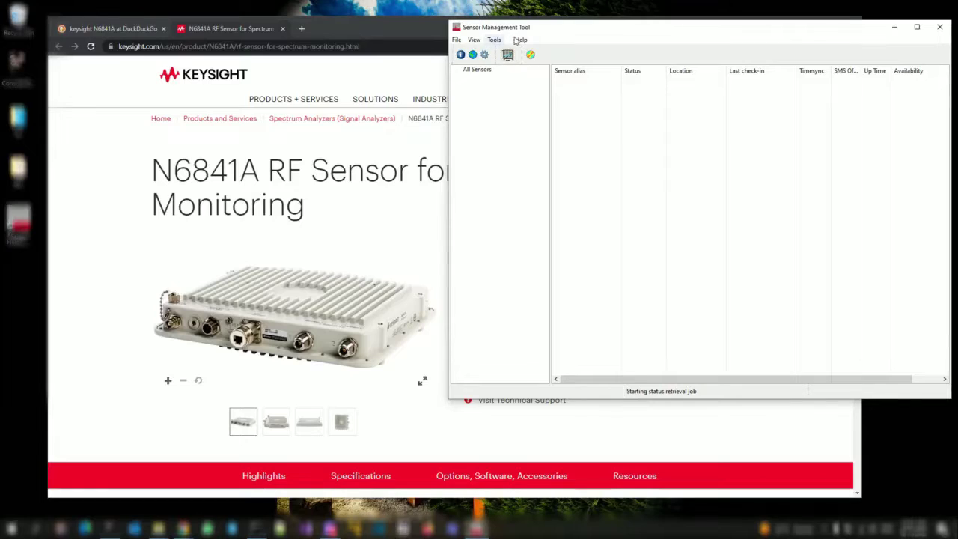
pyautogui.click(324, 237)
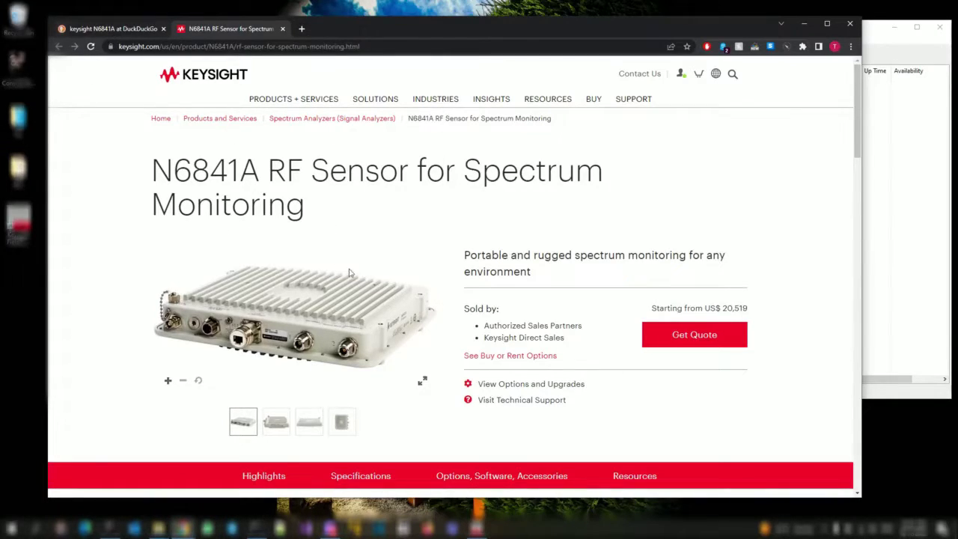
pyautogui.scroll(-3, 555, 289)
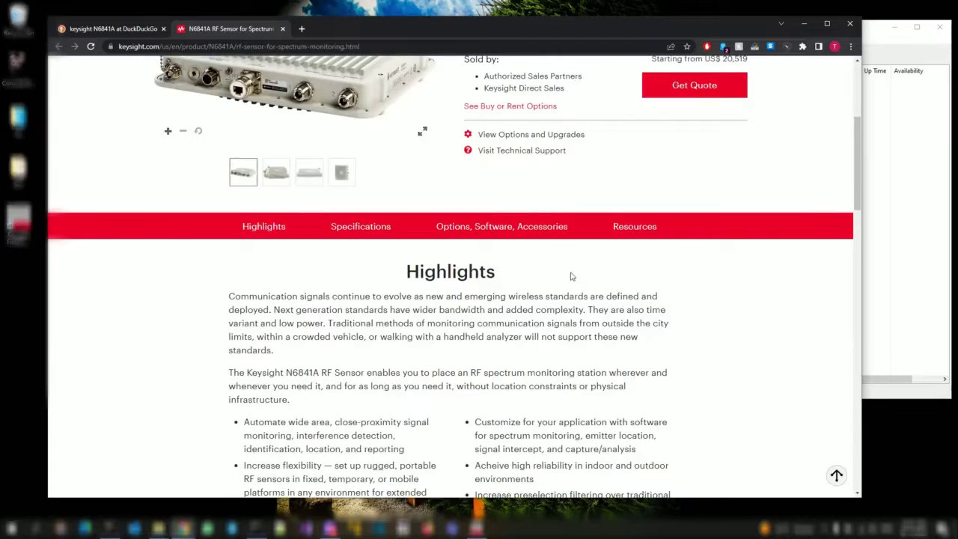
pyautogui.click(546, 226)
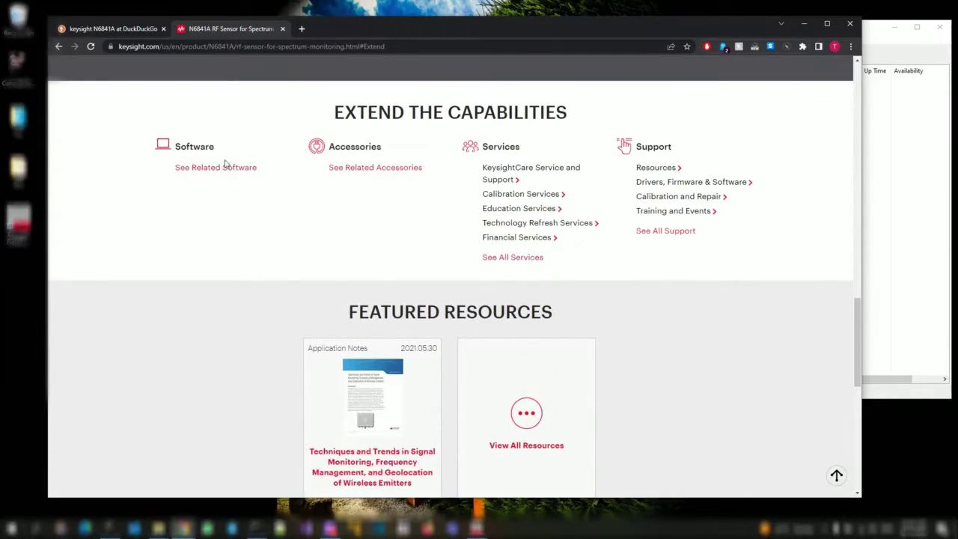
pyautogui.click(226, 168)
# Search the web for "keysight N6820es" and open the US product page of the N6820ES Spectrum Monitoring Surveyor 4D Software
pyautogui.hotkey('ctrl', 'Tab')
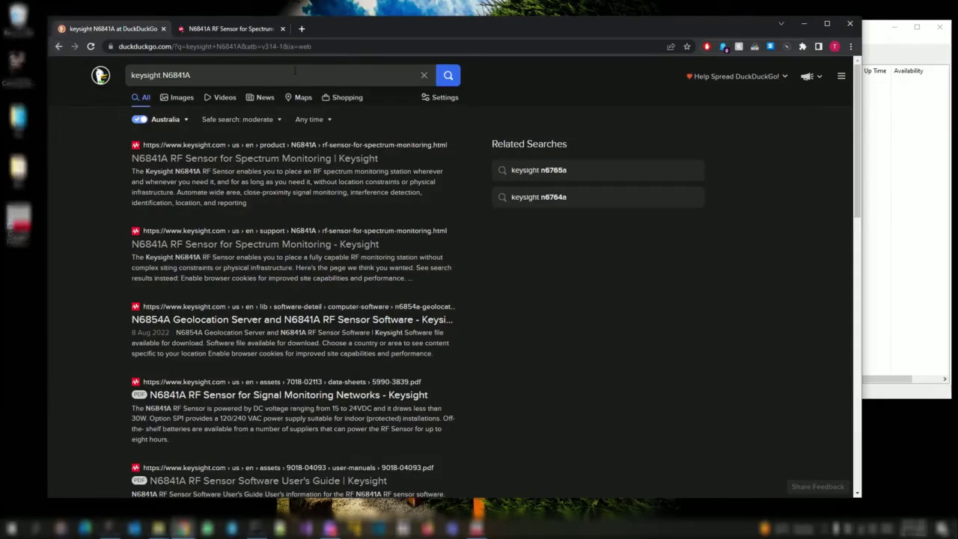
pyautogui.click(298, 77)
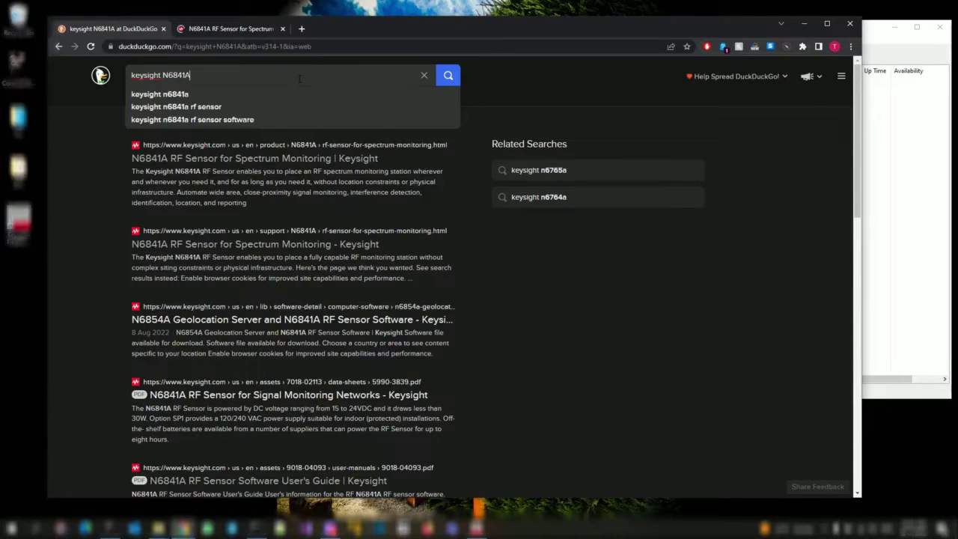
pyautogui.press('BackSpace')
pyautogui.press('BackSpace')
pyautogui.press('BackSpace')
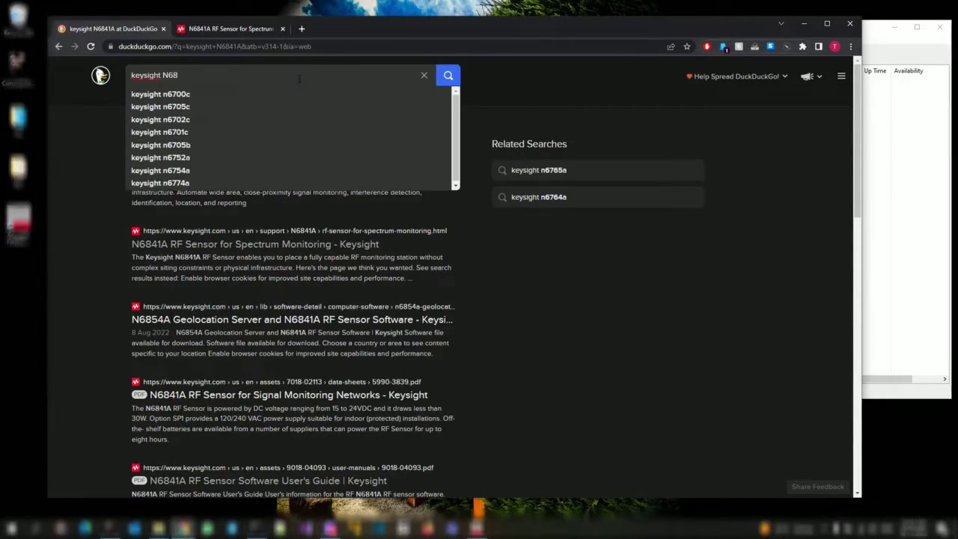
pyautogui.write('20es')
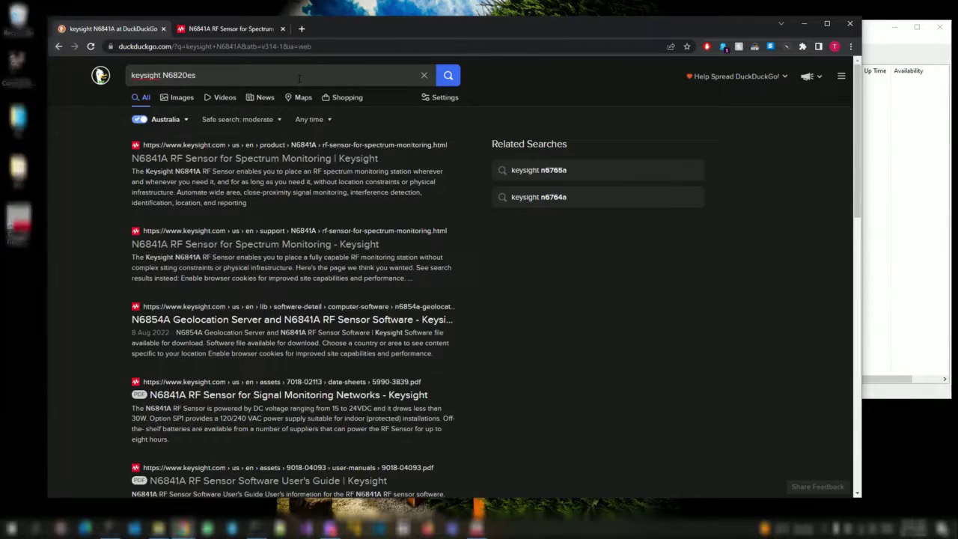
pyautogui.press('Return')
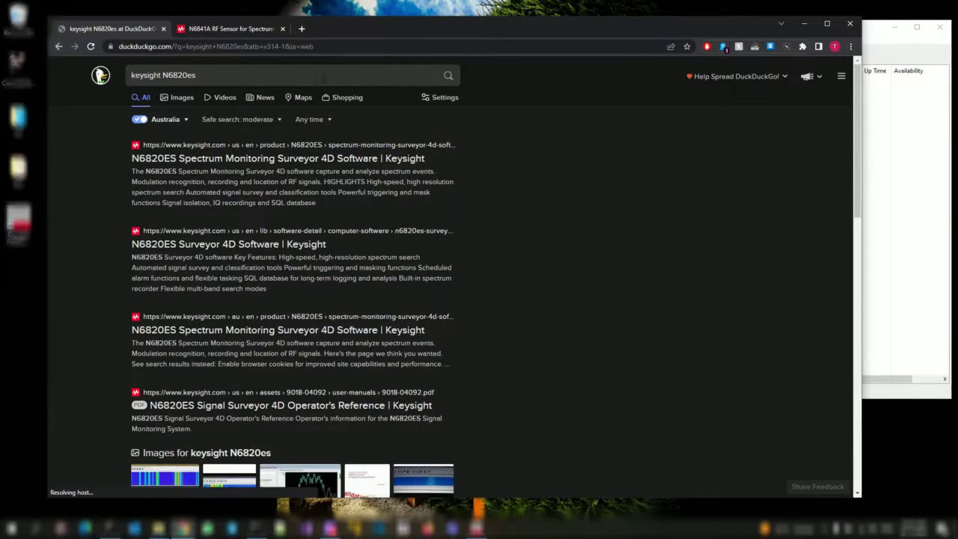
pyautogui.click(339, 144)
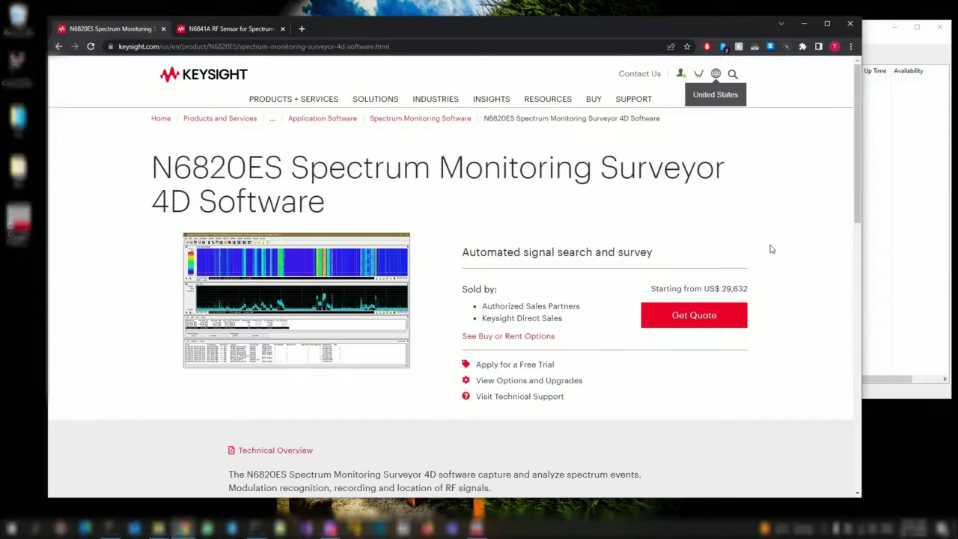
# Review the N6820ES Surveyor 4D Software page, including its highlights and software details
pyautogui.scroll(-3, 779, 244)
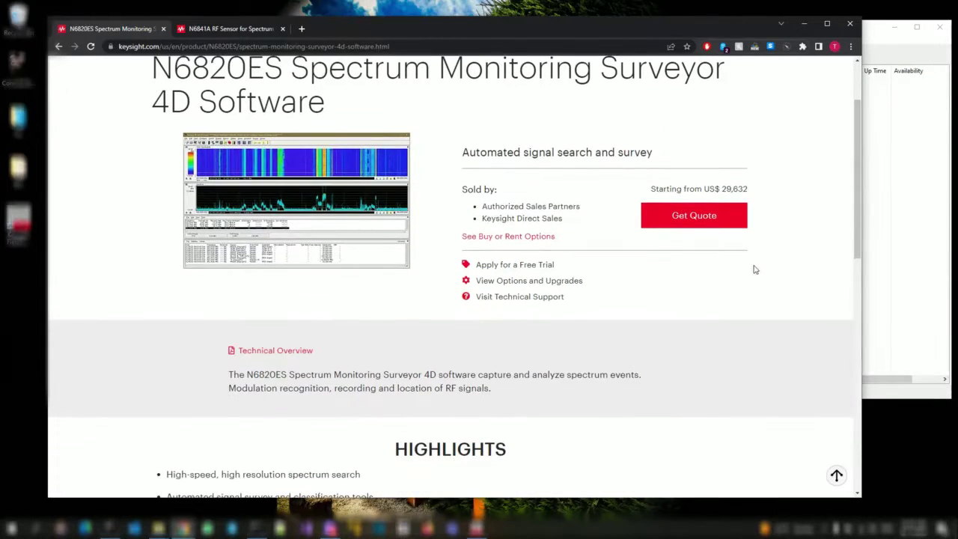
pyautogui.scroll(-6, 683, 288)
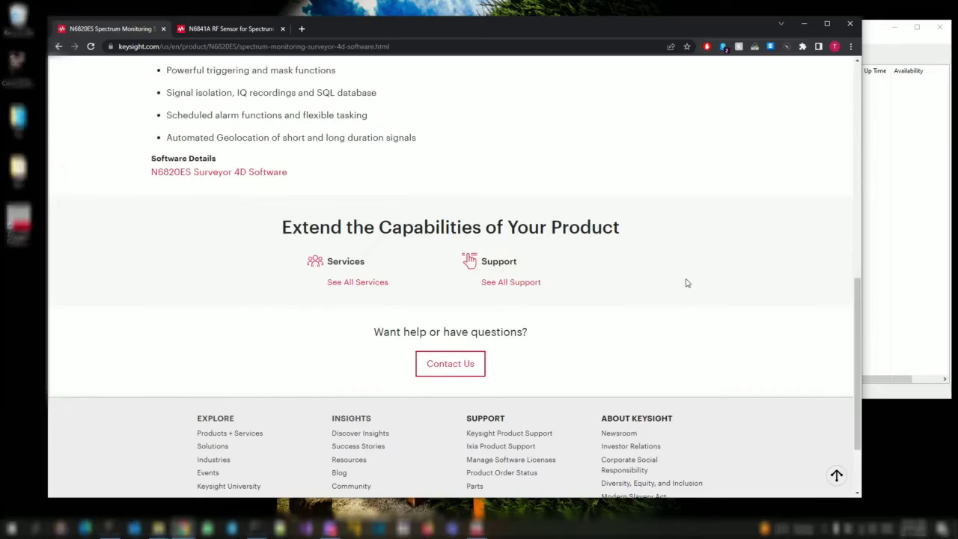
pyautogui.click(902, 239)
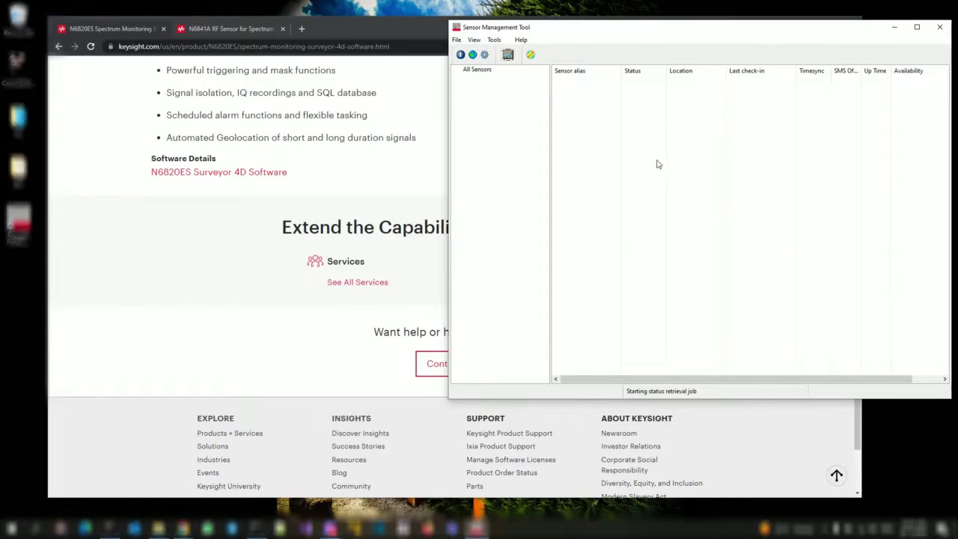
pyautogui.click(377, 174)
pyautogui.scroll(6, 466, 178)
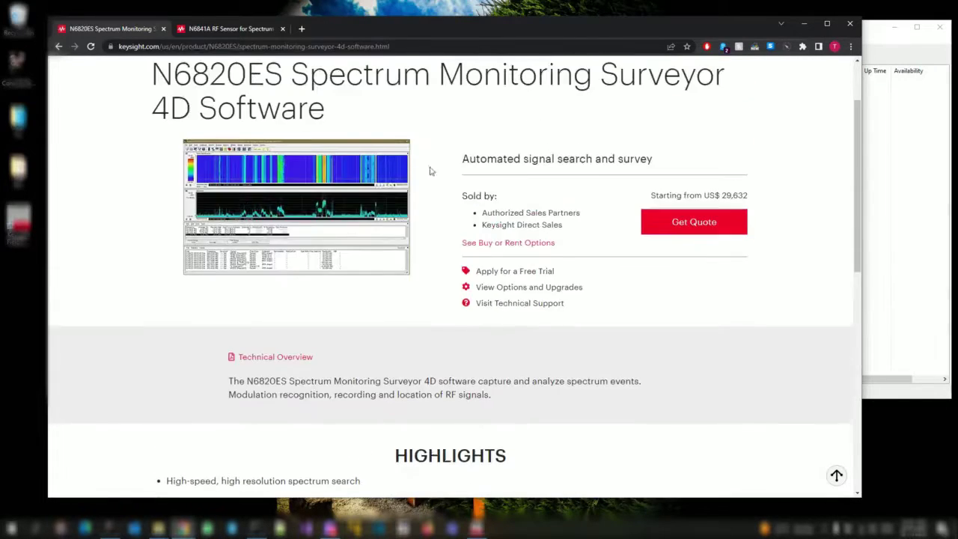
# Search the web for "keysight sensor management tool" and open the N6854A Geolocation Server and N6841A RF Sensor Software page
pyautogui.hotkey('alt', 'Left')
pyautogui.click(232, 78)
pyautogui.press('BackSpace')
pyautogui.press('BackSpace')
pyautogui.press('BackSpace')
pyautogui.press('BackSpace')
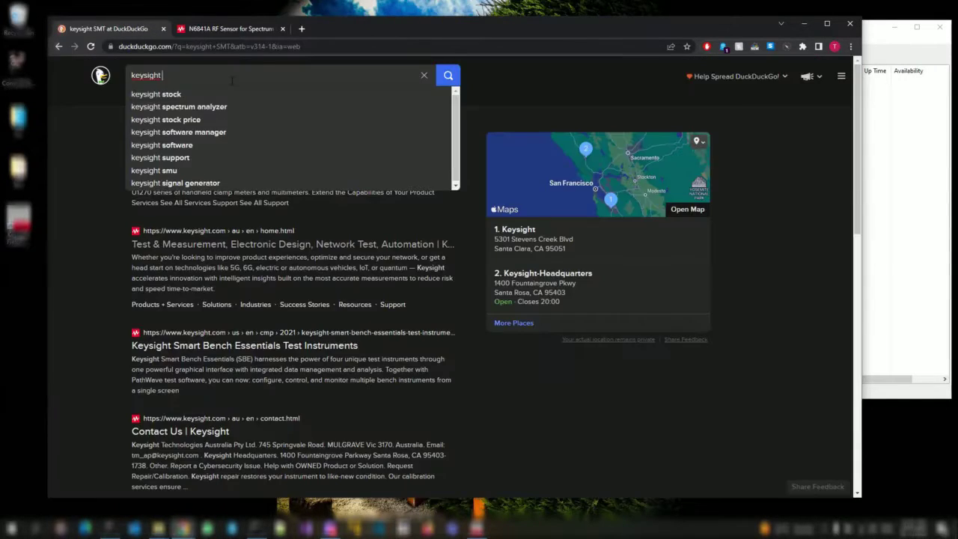
pyautogui.write('sensor')
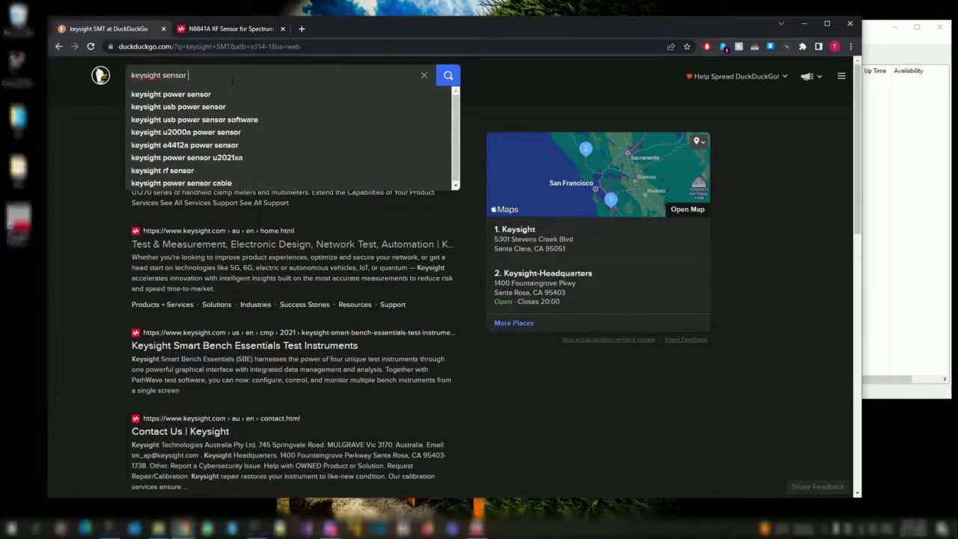
pyautogui.write(' managem')
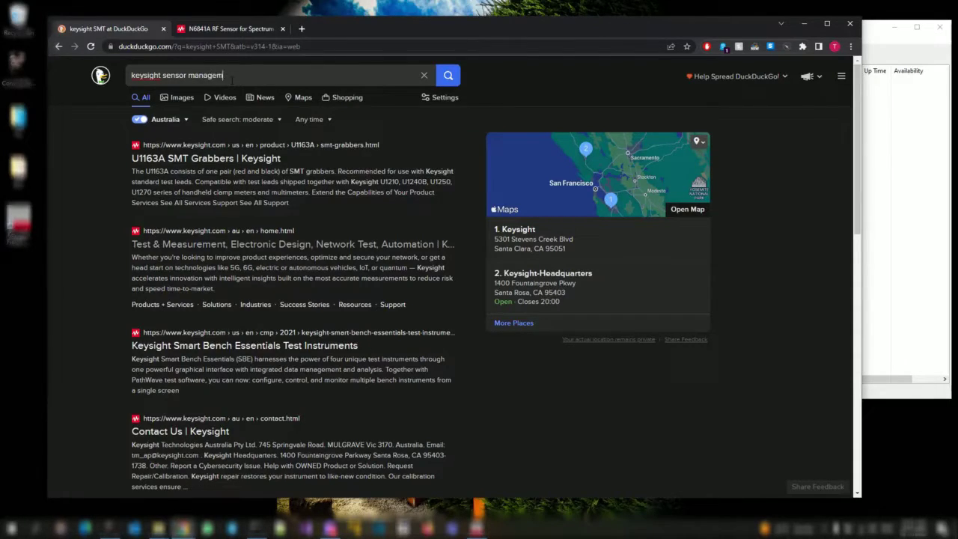
pyautogui.write('ent tool')
pyautogui.press('Return')
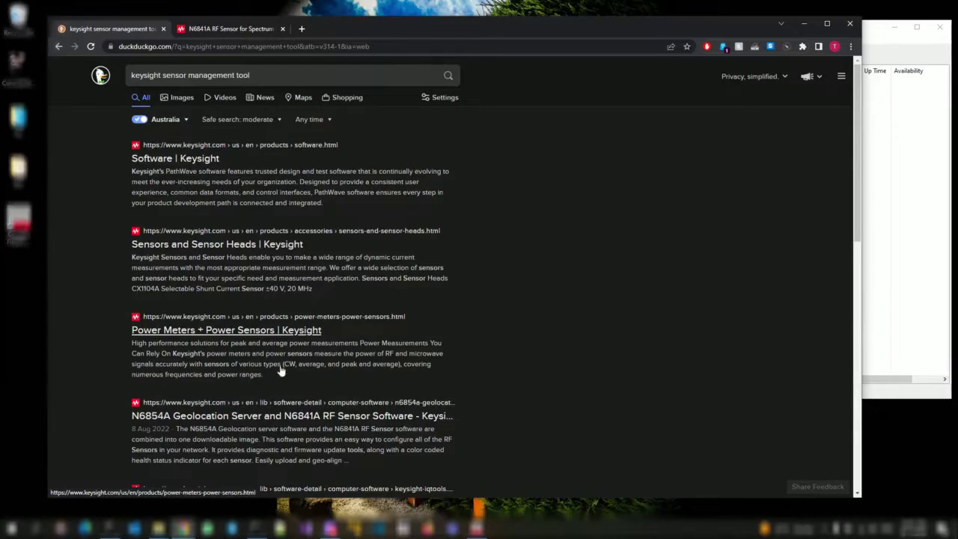
pyautogui.click(282, 417)
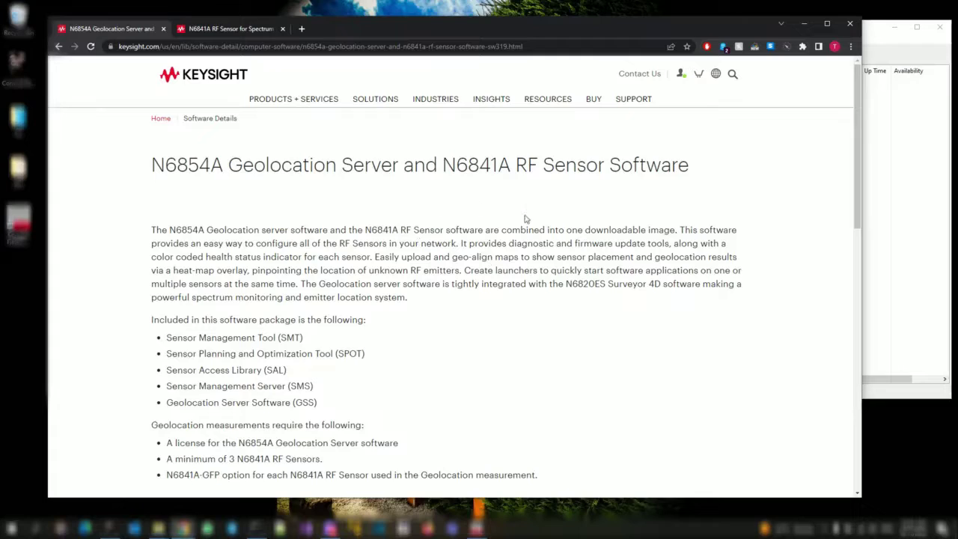
# Examine the software package's included tools, geolocation requirements, current version, and download and licensing details
pyautogui.scroll(-1, 555, 240)
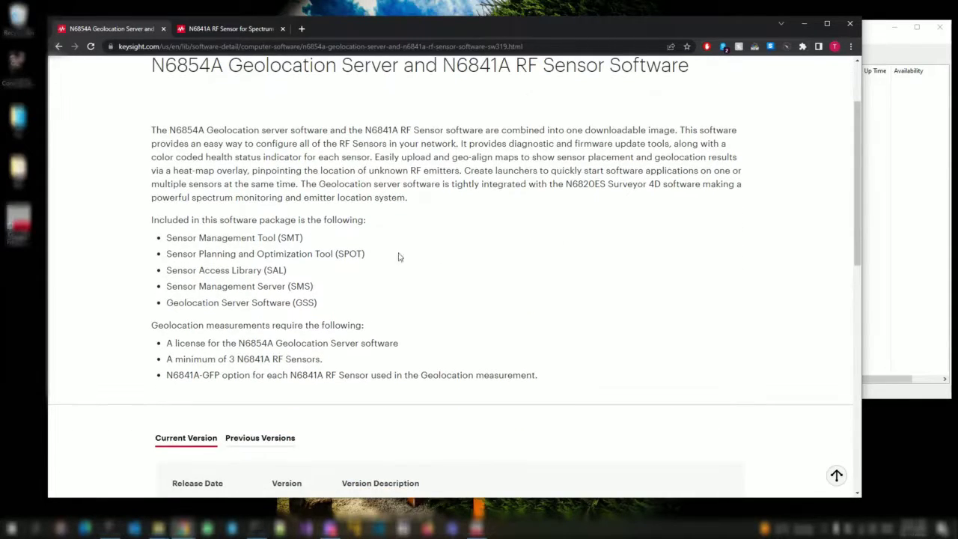
pyautogui.scroll(-2, 487, 289)
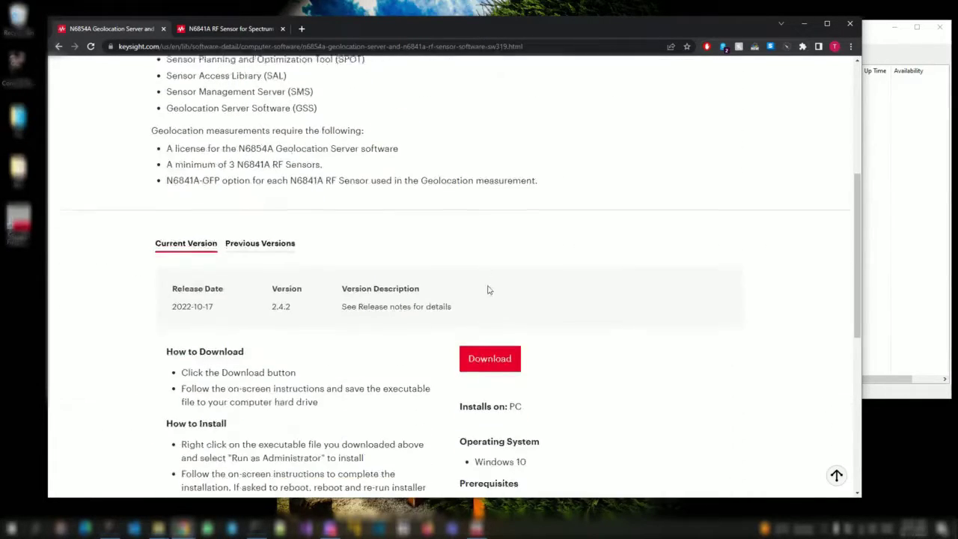
pyautogui.scroll(-2, 589, 360)
pyautogui.scroll(2, 594, 342)
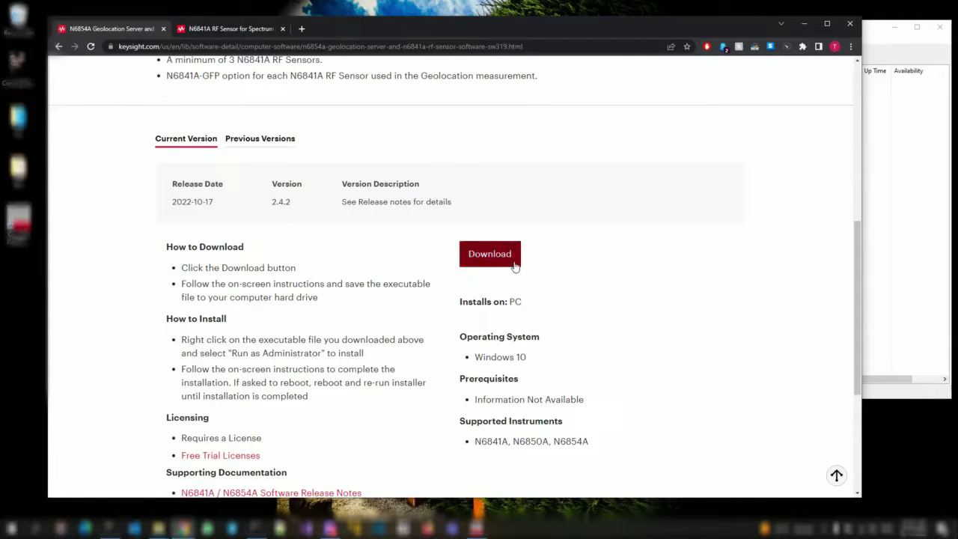
pyautogui.scroll(4, 389, 242)
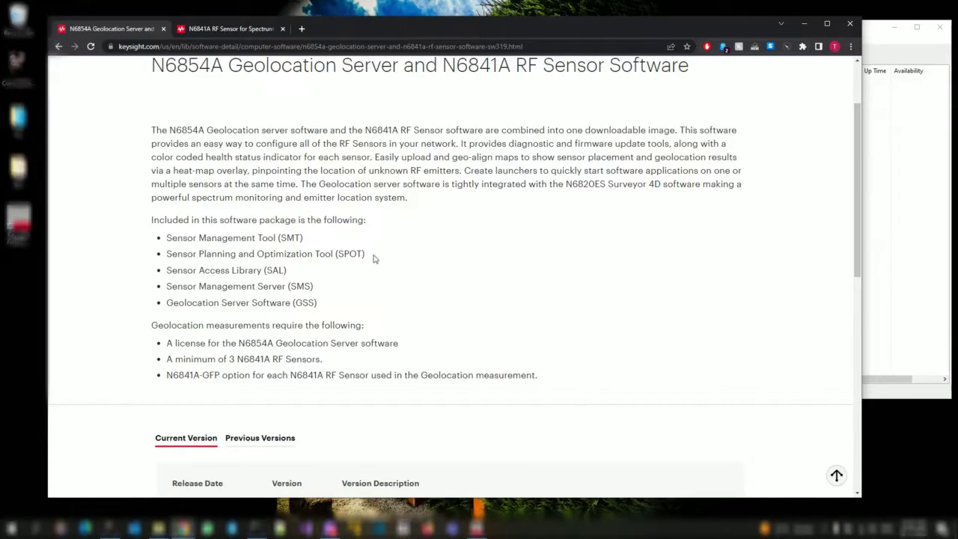
pyautogui.moveTo(374, 257); pyautogui.dragTo(171, 255)
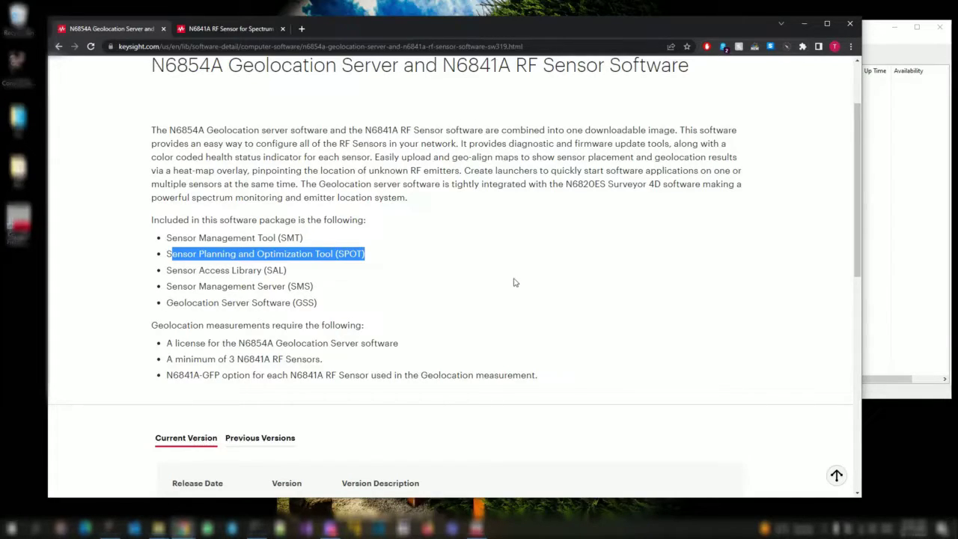
pyautogui.moveTo(330, 306); pyautogui.dragTo(166, 286)
pyautogui.click(491, 305)
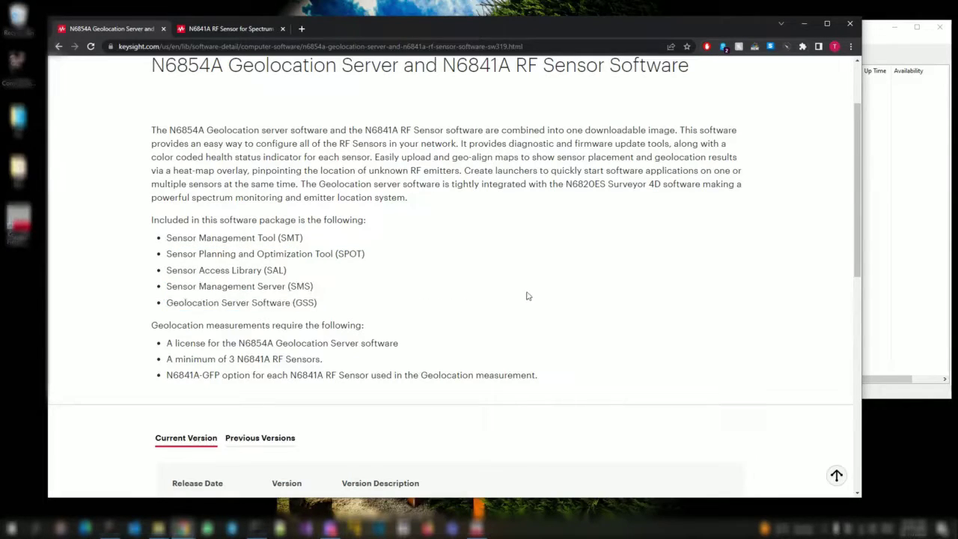
pyautogui.scroll(2, 582, 273)
pyautogui.scroll(-3, 582, 269)
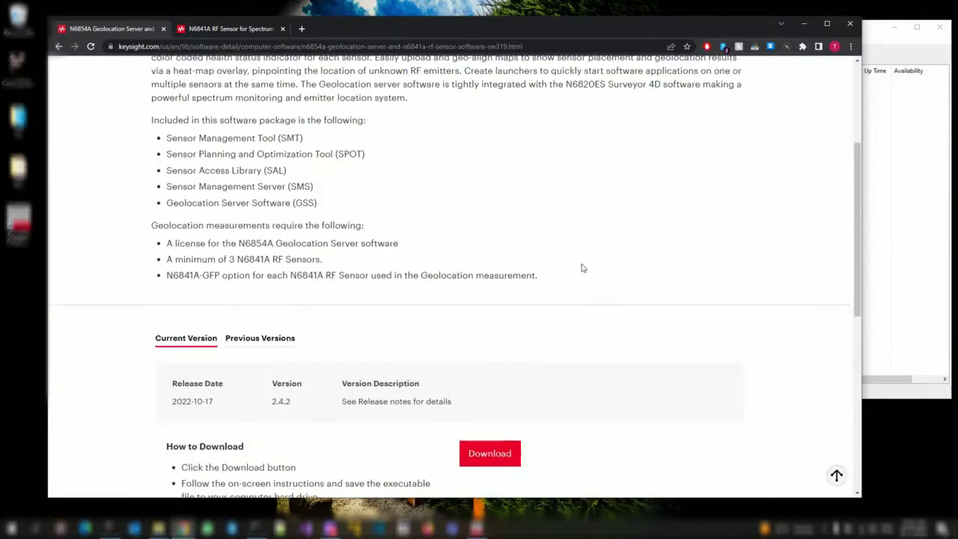
pyautogui.scroll(-3, 582, 267)
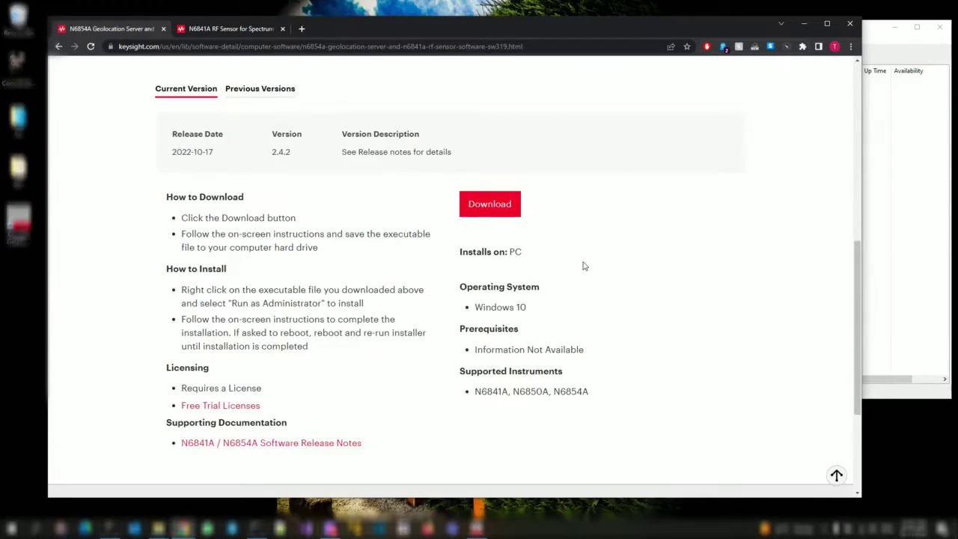
# Switch to the Sensor Management Tool, show its Configuration view and find the sensors on the local subnet
pyautogui.click(910, 195)
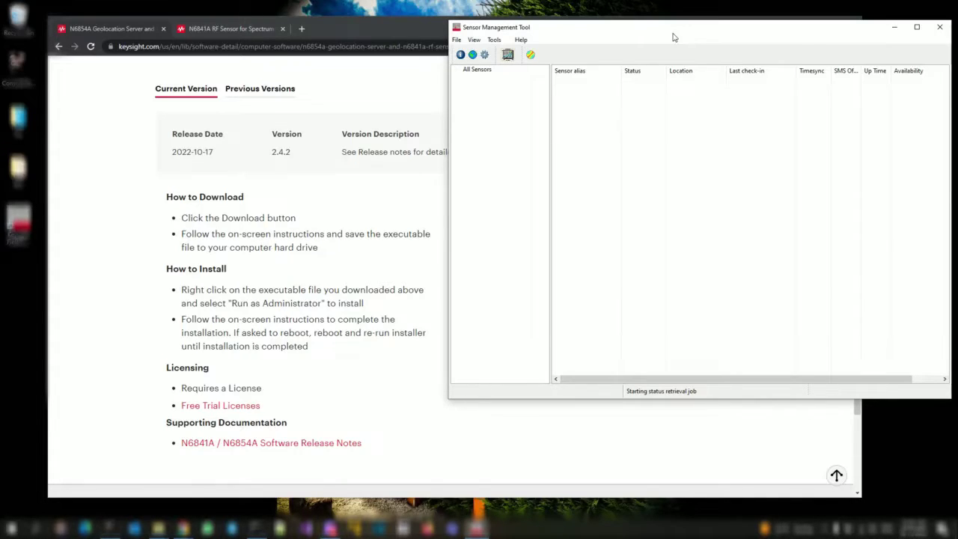
pyautogui.moveTo(680, 30); pyautogui.dragTo(630, 24)
pyautogui.click(423, 32)
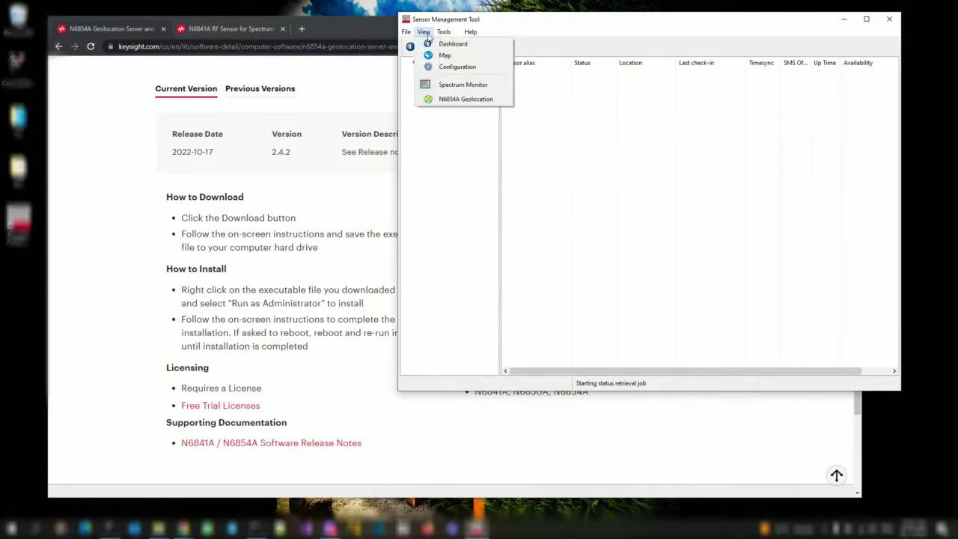
pyautogui.click(440, 67)
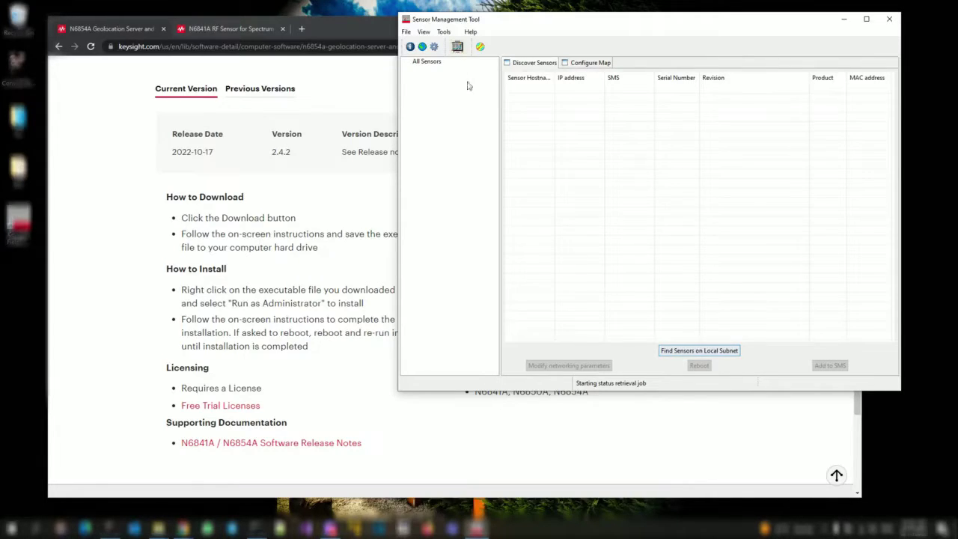
pyautogui.click(718, 351)
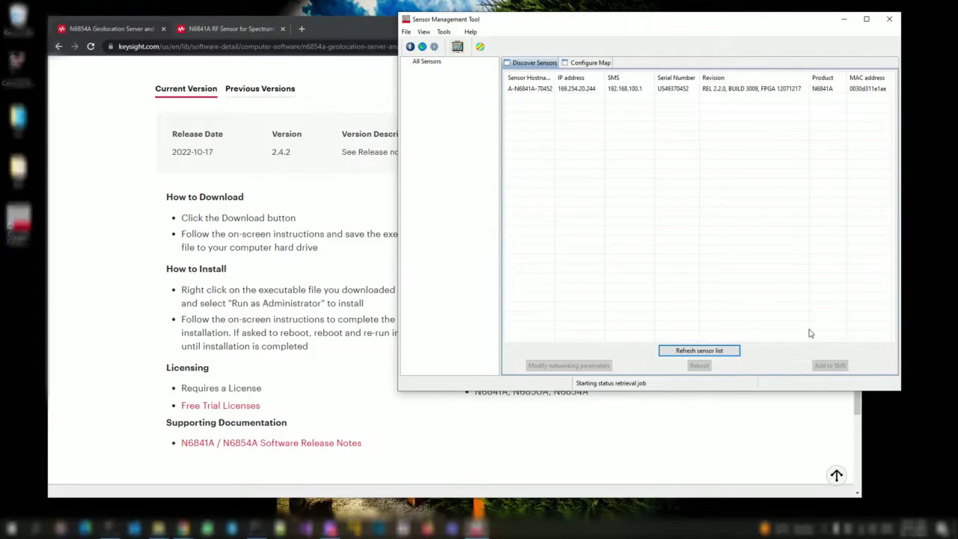
# Open the networking parameters of the discovered N6841A sensor and set its address type to Static IP
pyautogui.click(577, 91)
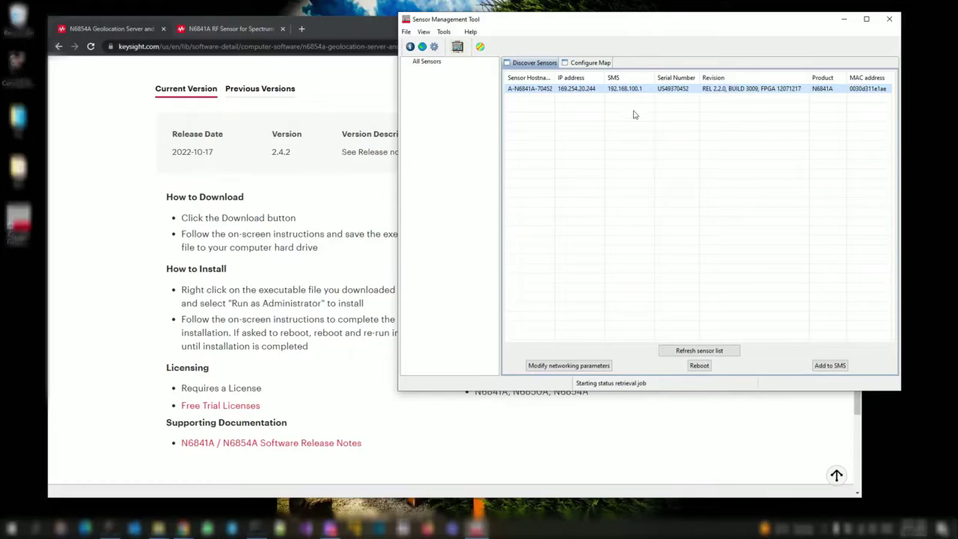
pyautogui.click(574, 366)
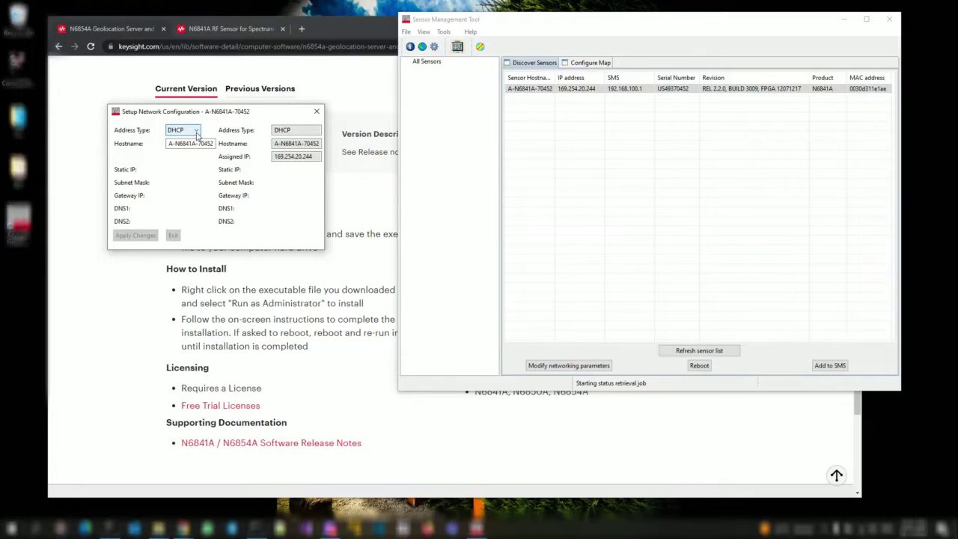
pyautogui.click(196, 132)
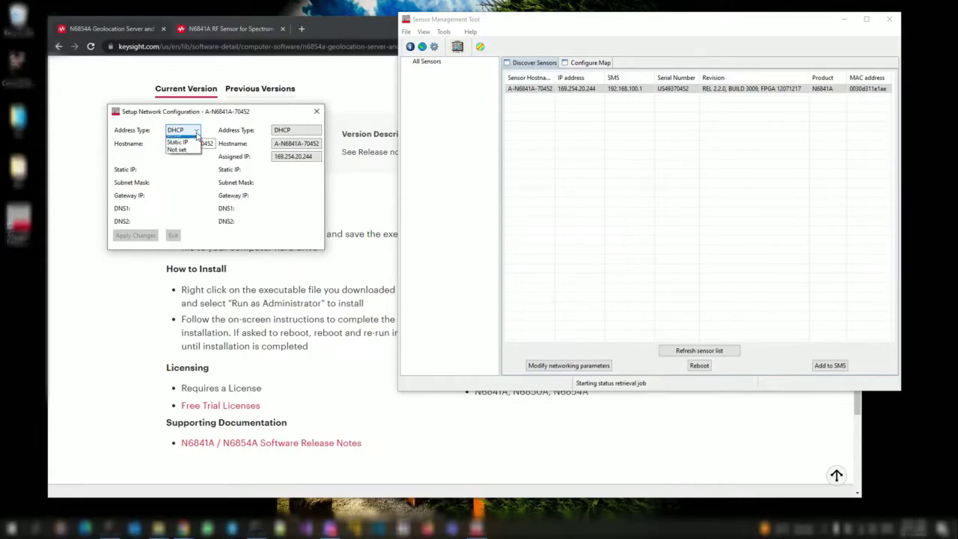
pyautogui.click(180, 144)
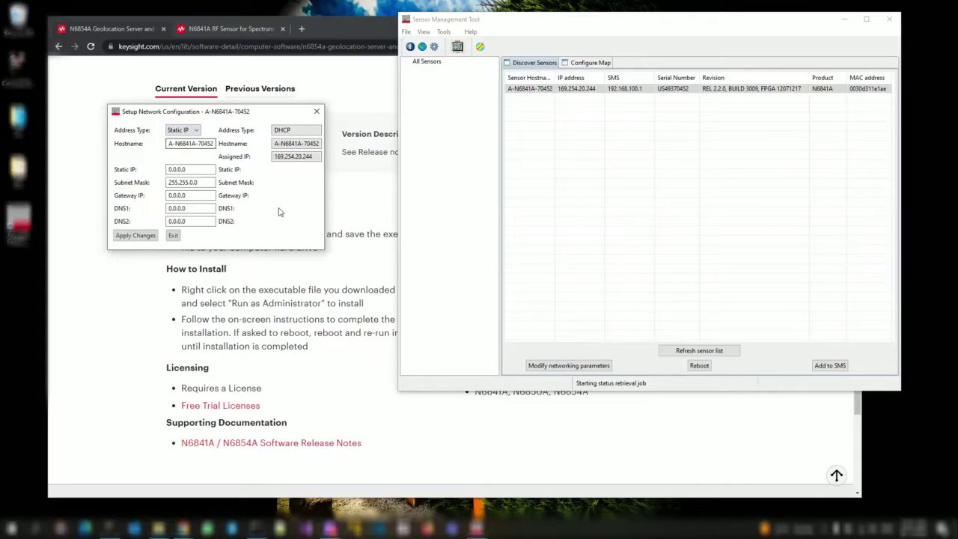
# Set the sensor's static IP to 192.168.100.23, apply the network changes and close the configuration
pyautogui.doubleClick(197, 169)
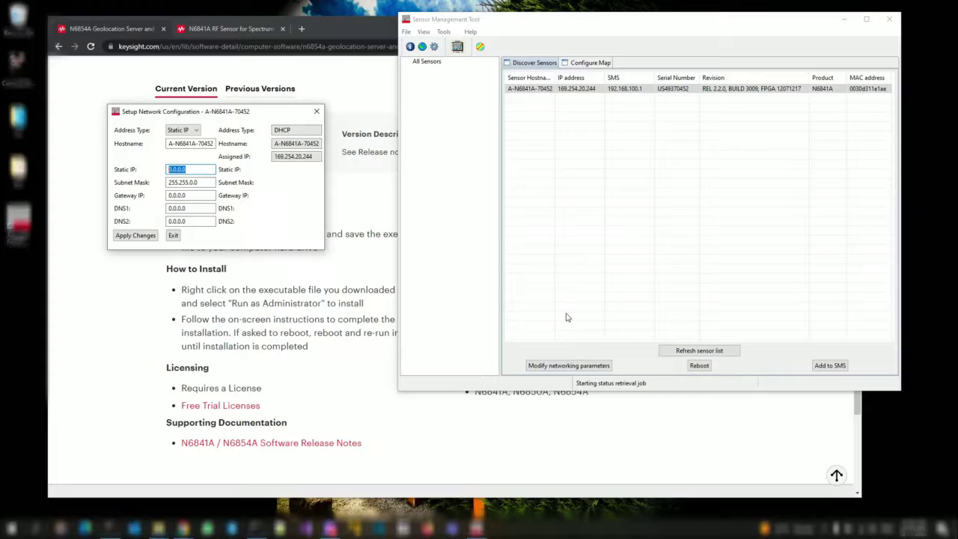
pyautogui.write('192.168.100.')
pyautogui.write('23')
pyautogui.click(138, 237)
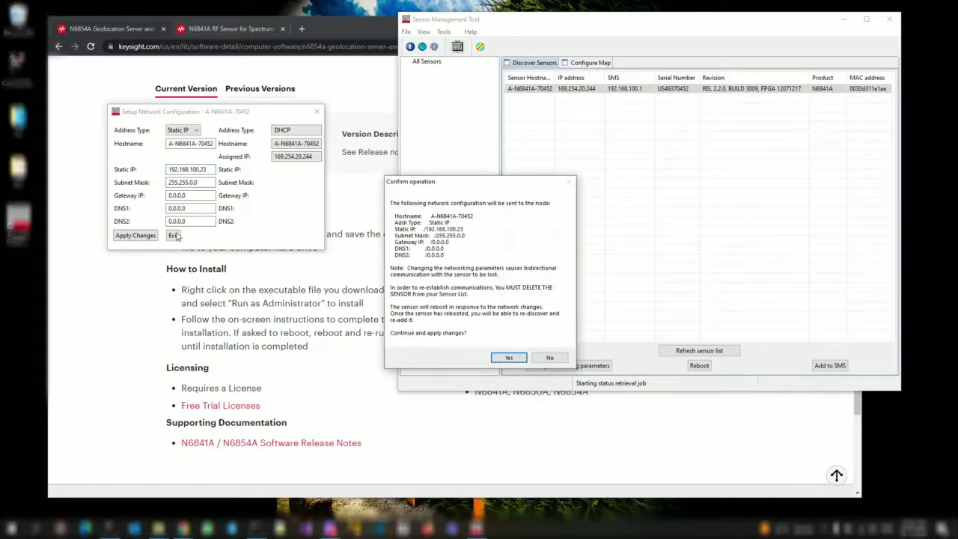
pyautogui.click(510, 357)
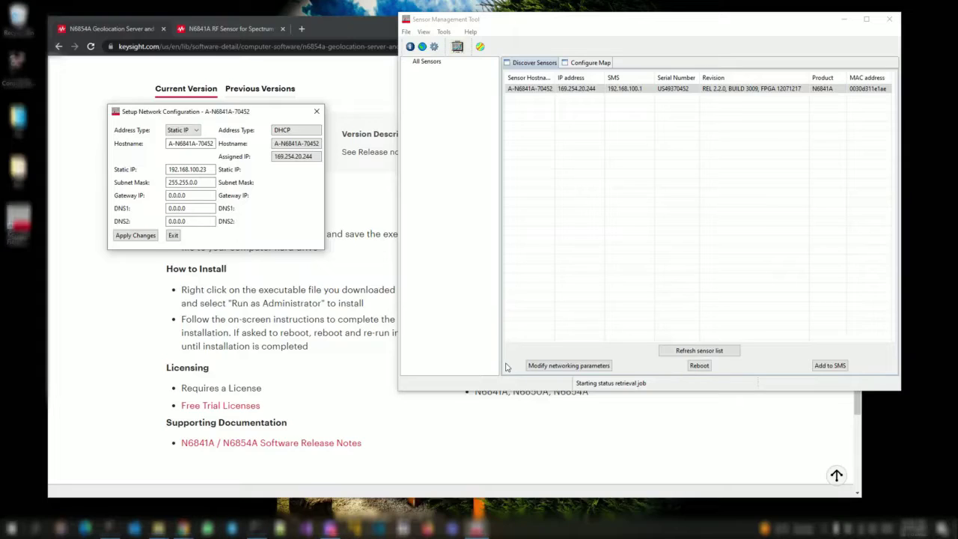
pyautogui.press('Escape')
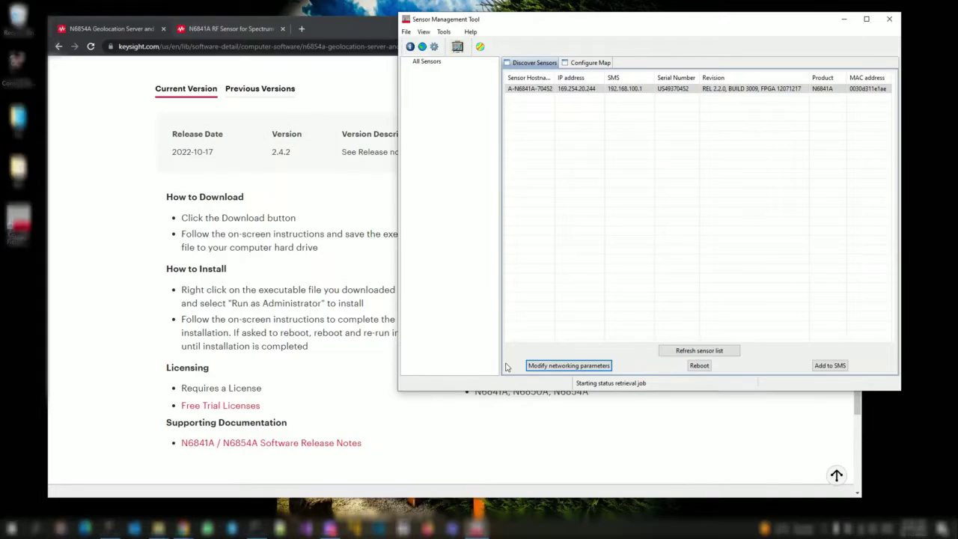
# Refresh the list of discovered sensors and add the N6841A sensor at 192.168.100.23 to the SMS
pyautogui.click(723, 351)
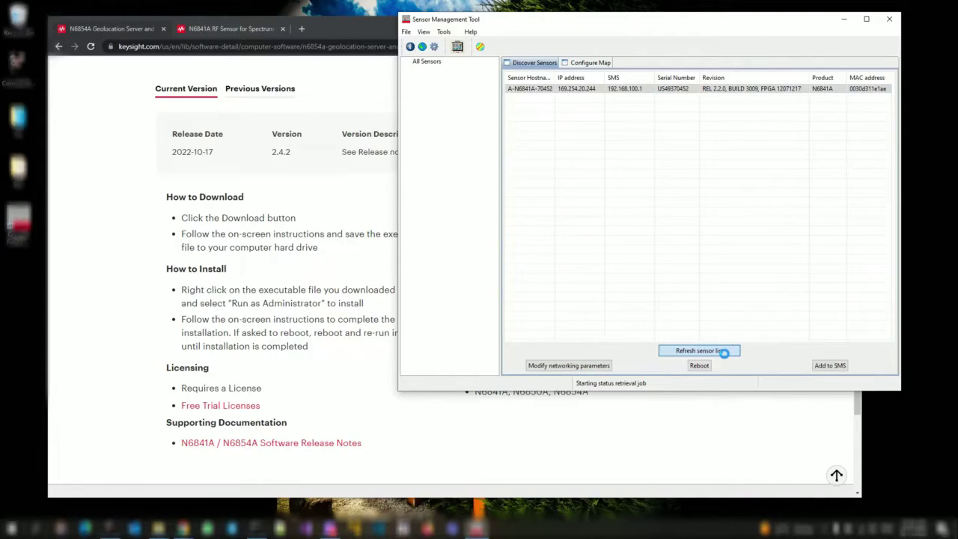
pyautogui.click(724, 356)
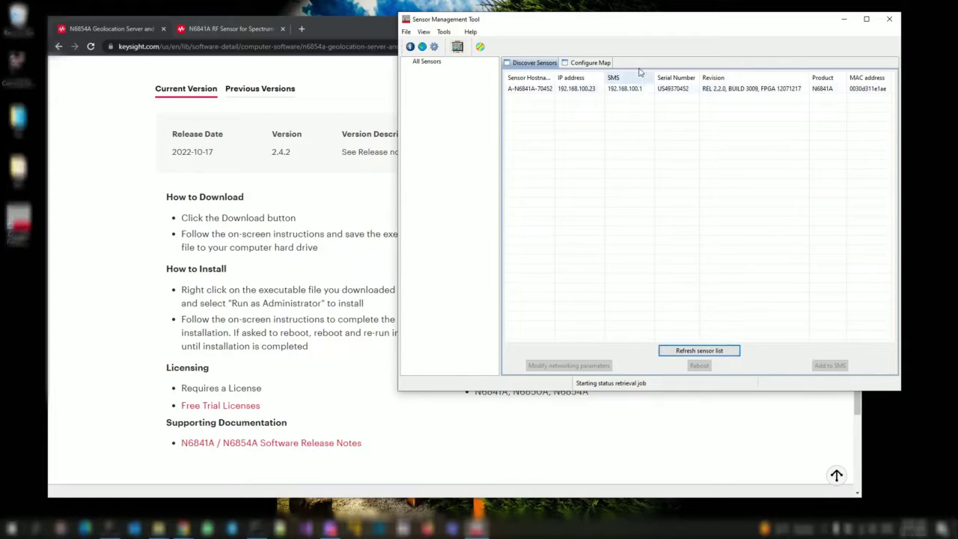
pyautogui.click(621, 89)
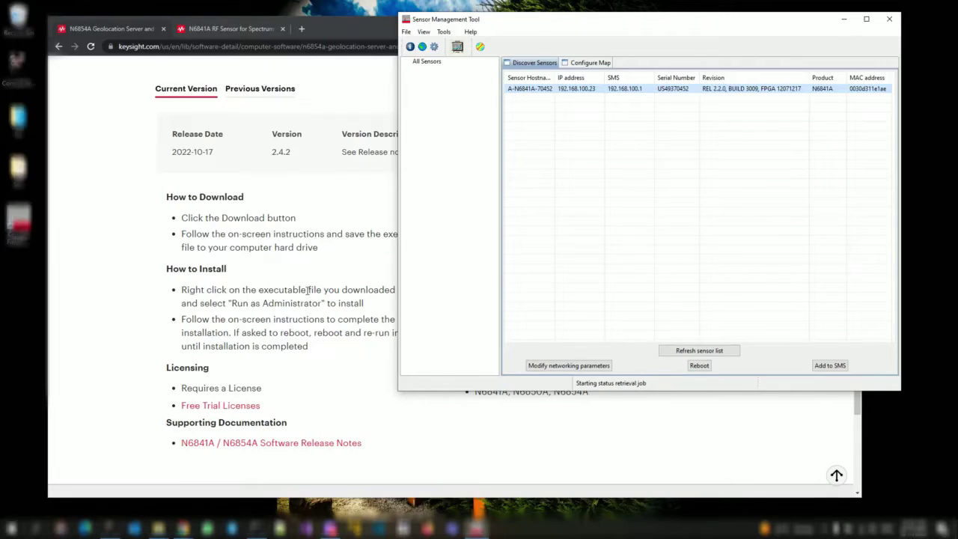
pyautogui.scroll(3, 308, 288)
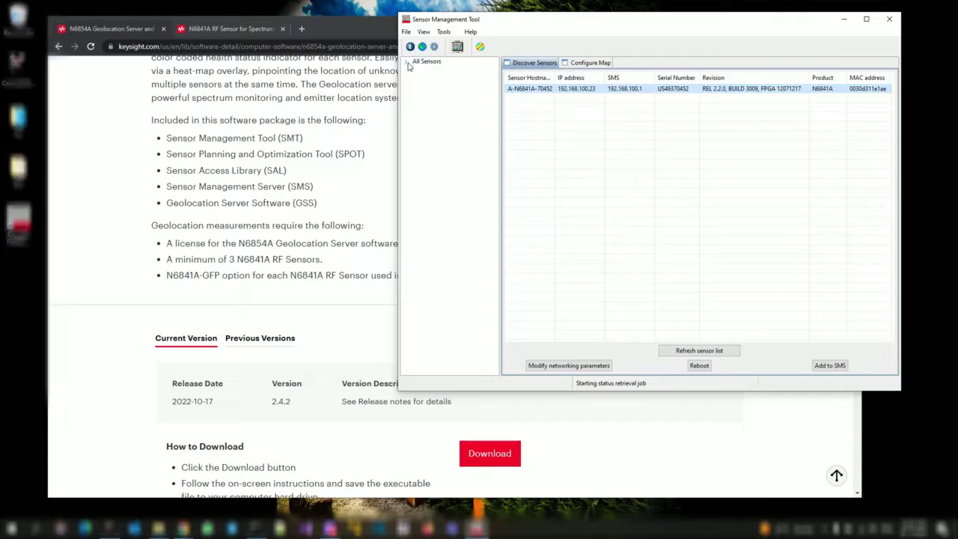
pyautogui.click(835, 366)
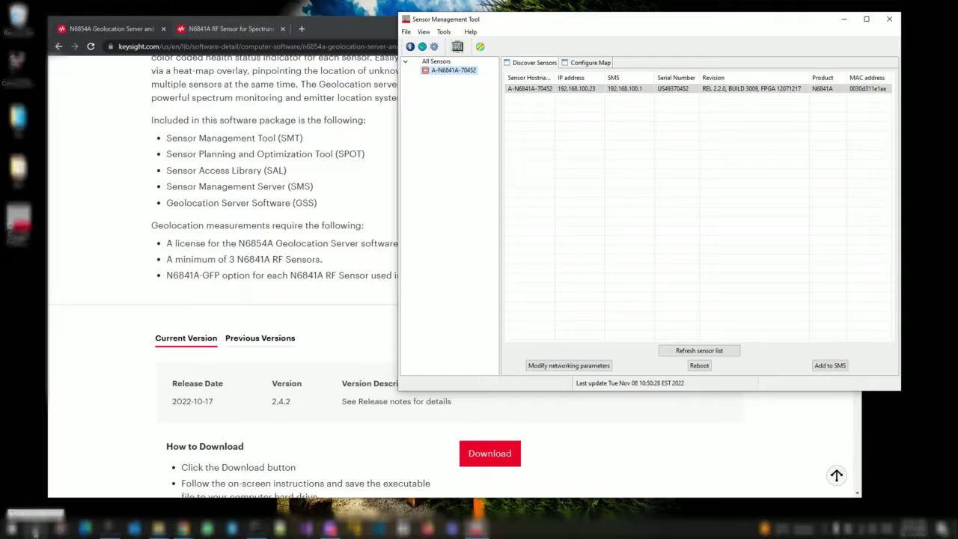
# Launch N6820ES with RFSensor, find the available RF sensors and identify the listed N6841A sensor
pyautogui.click(35, 530)
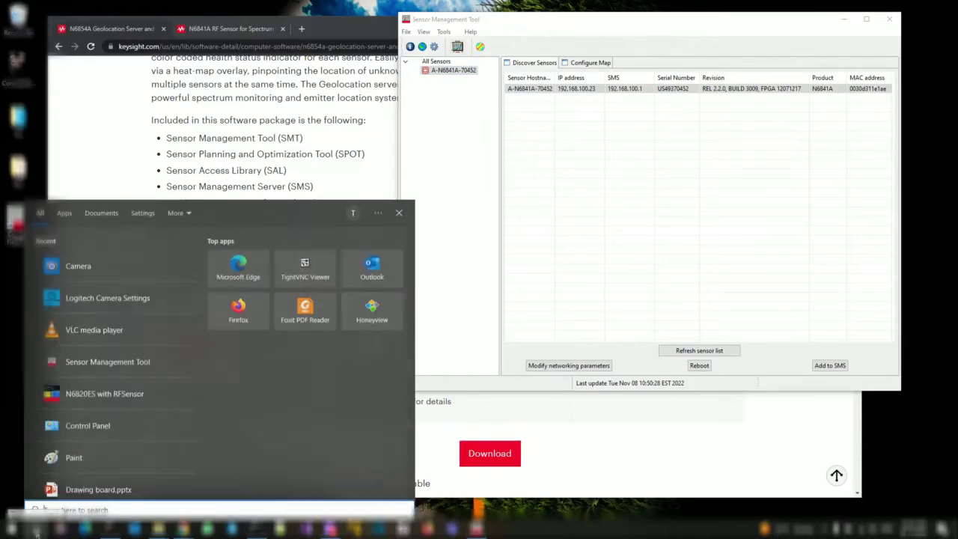
pyautogui.click(138, 395)
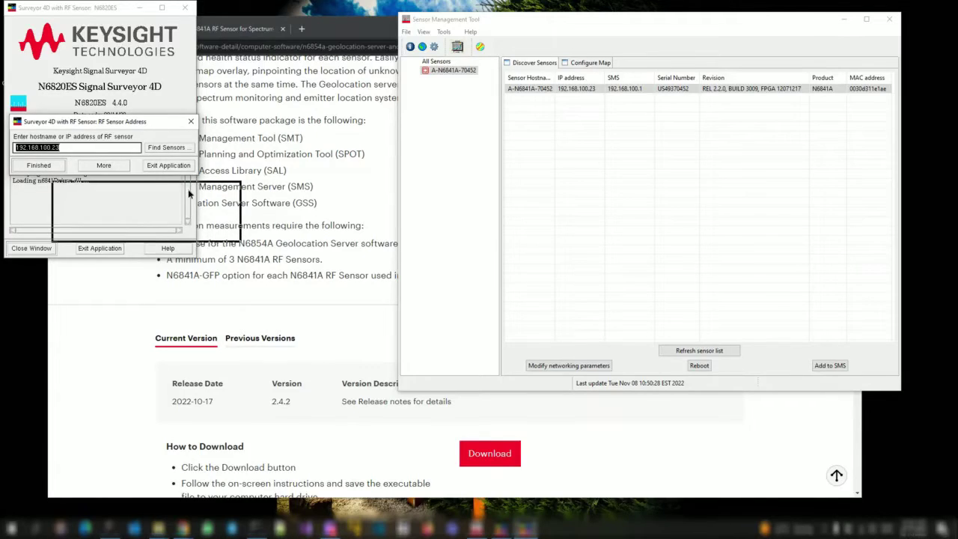
pyautogui.moveTo(189, 195); pyautogui.dragTo(268, 68)
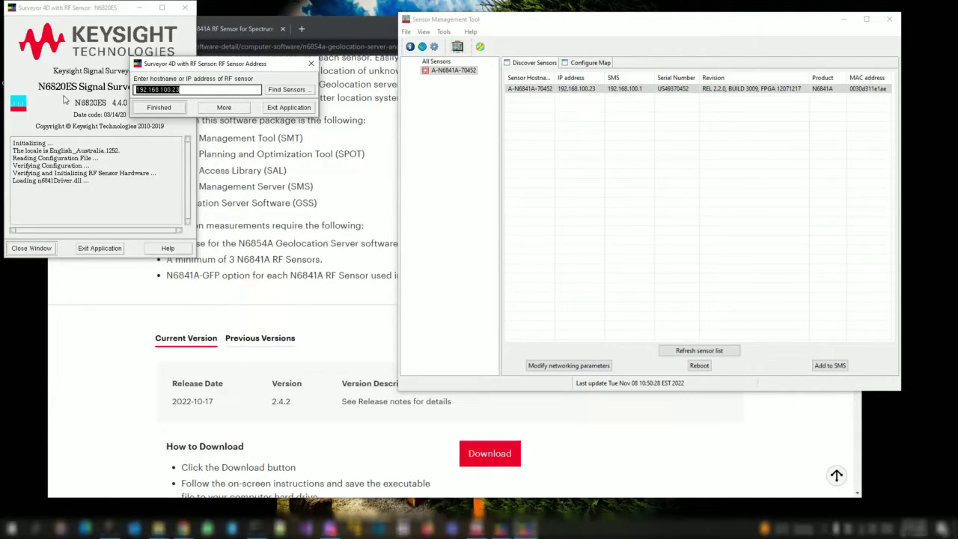
pyautogui.click(301, 90)
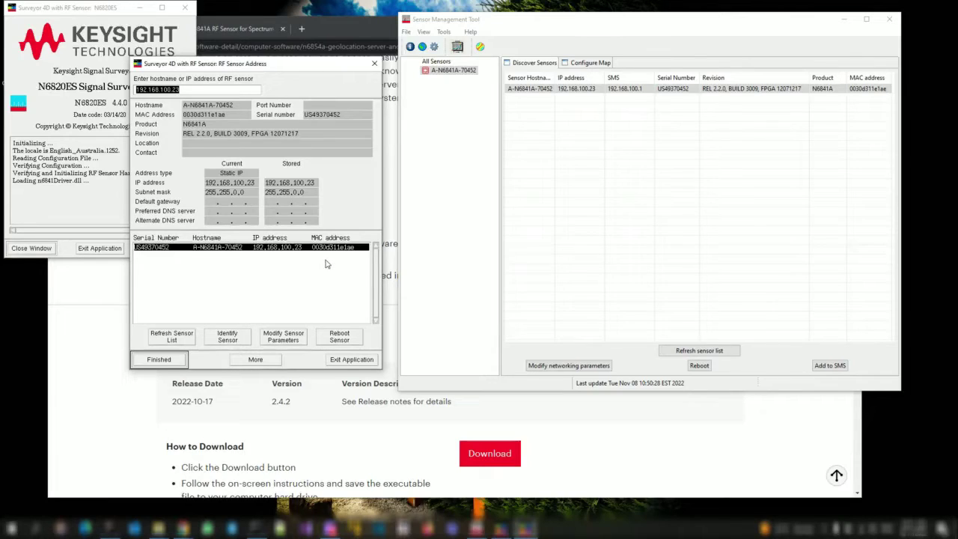
pyautogui.click(452, 224)
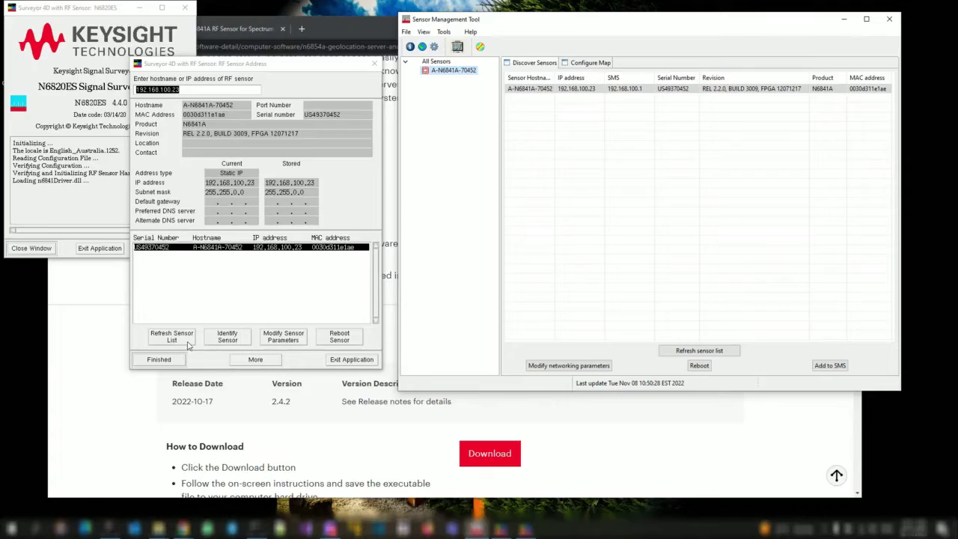
pyautogui.click(236, 342)
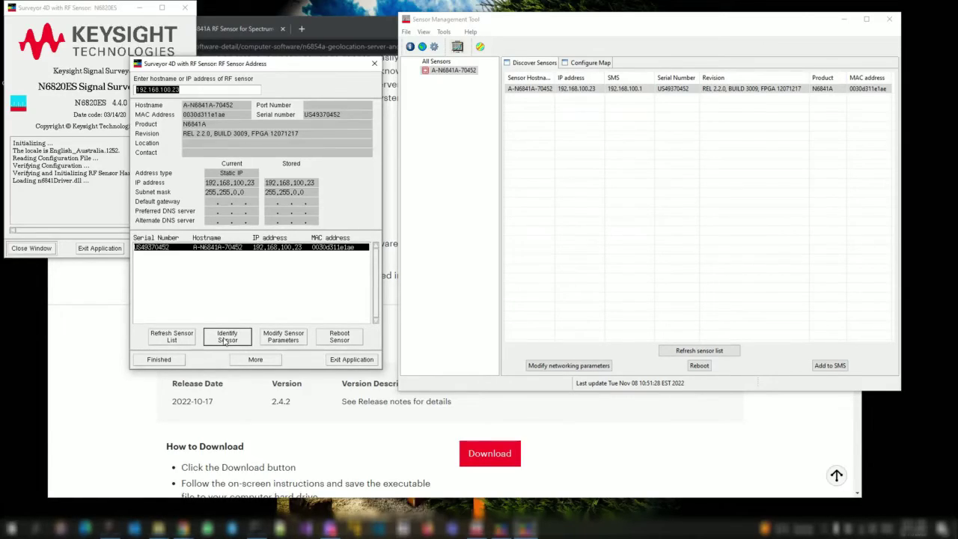
# Review the sensor's network and general parameters and connect to the sensor at 192.168.100.23
pyautogui.click(296, 339)
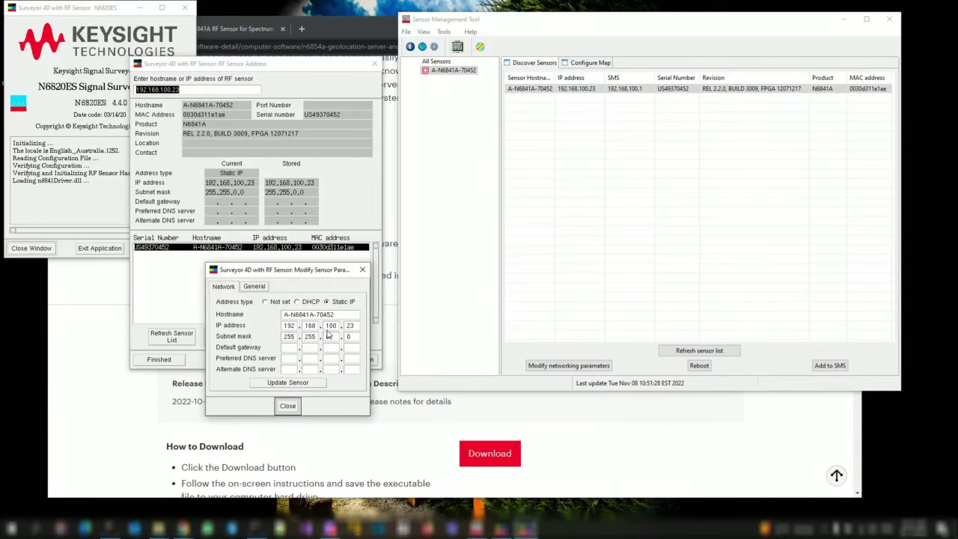
pyautogui.click(254, 286)
pyautogui.click(290, 407)
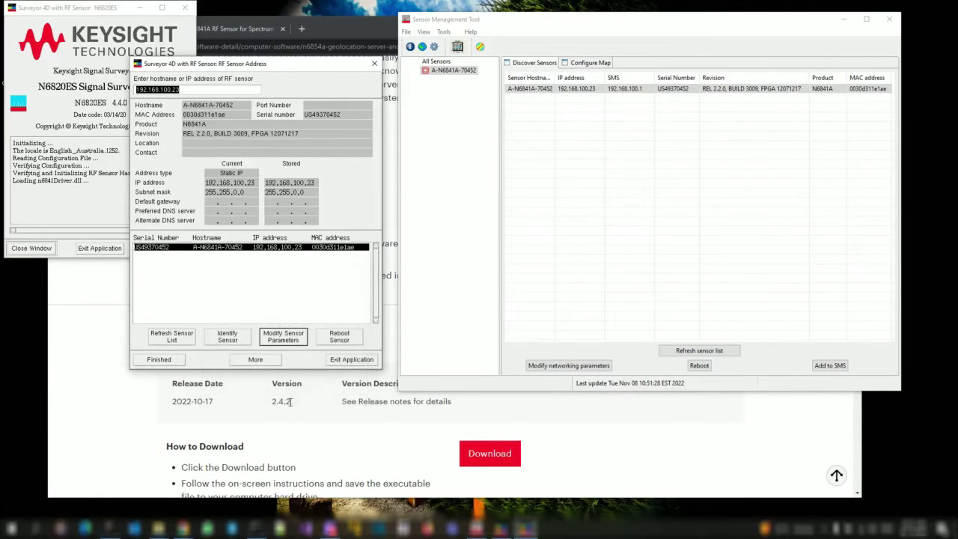
pyautogui.click(184, 361)
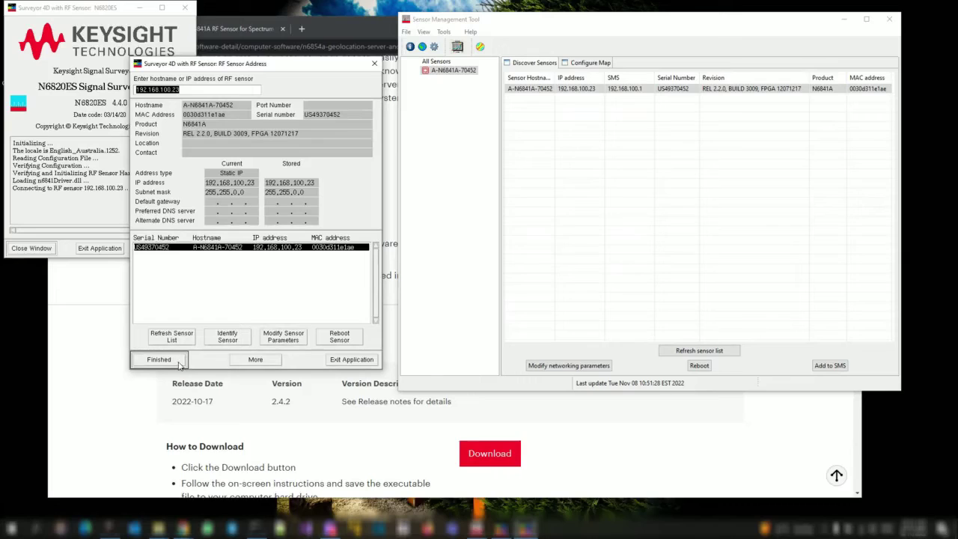